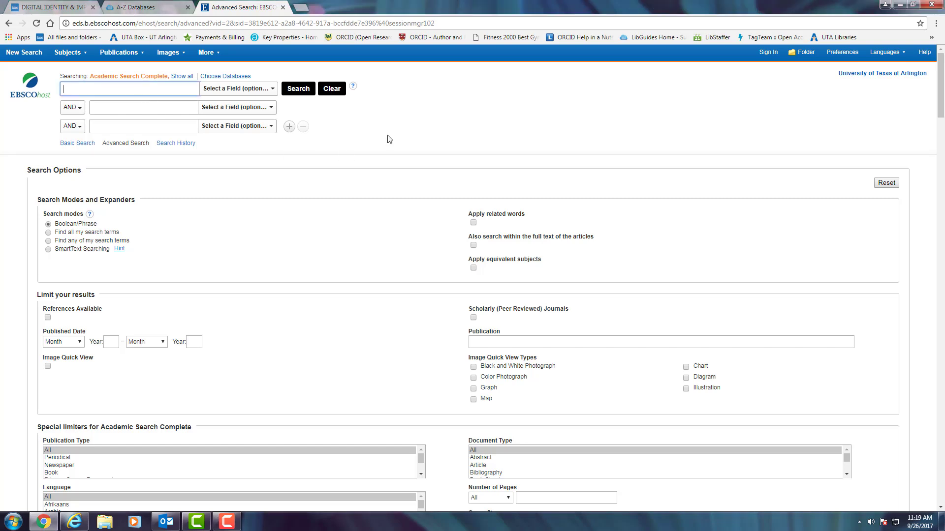
- Enter depression as the first search term and older persons as the second, combined with AND
text(depressio)
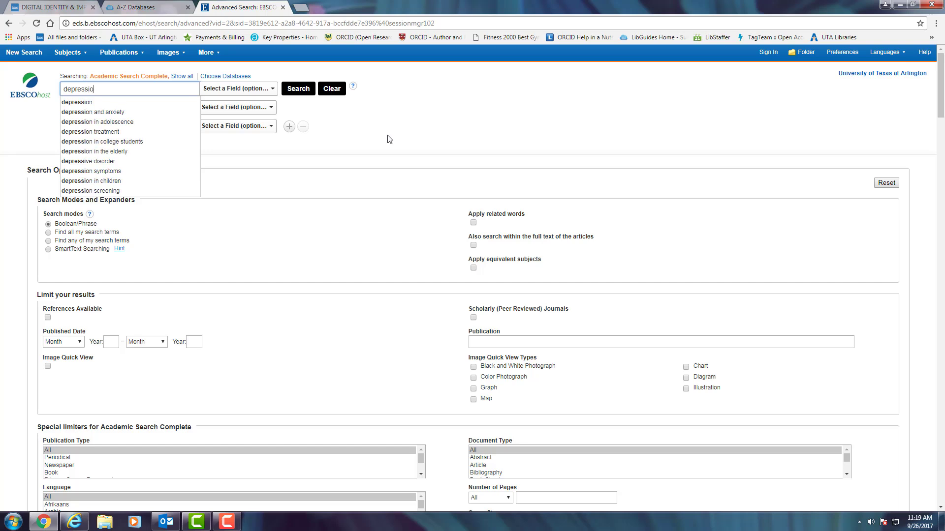
text(n)
click(436, 132)
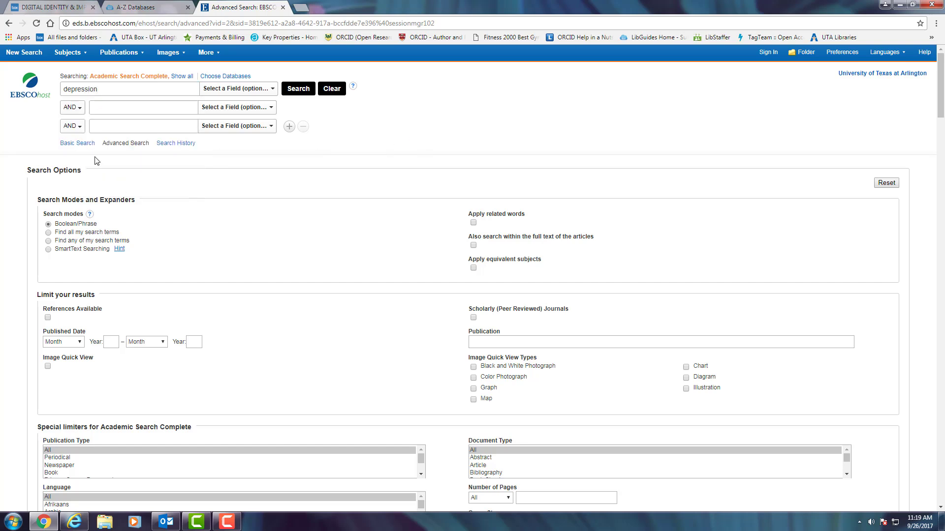
click(115, 109)
text(older)
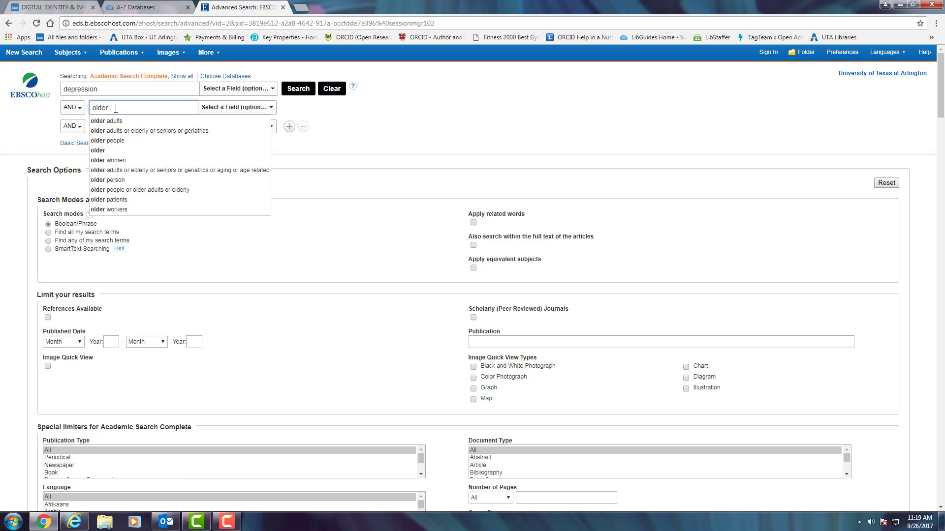
text( persons)
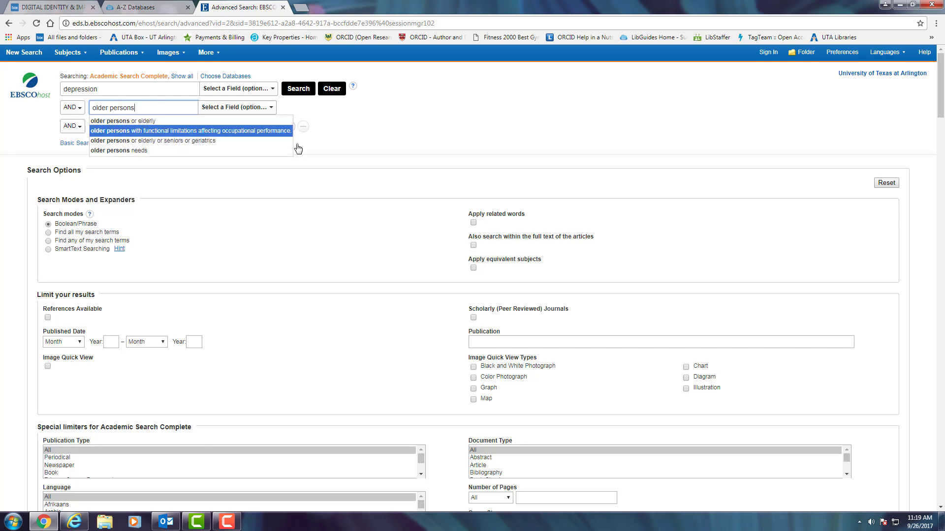
click(358, 124)
- Enter treatment as the third search term, combined with AND, and run the search
click(101, 124)
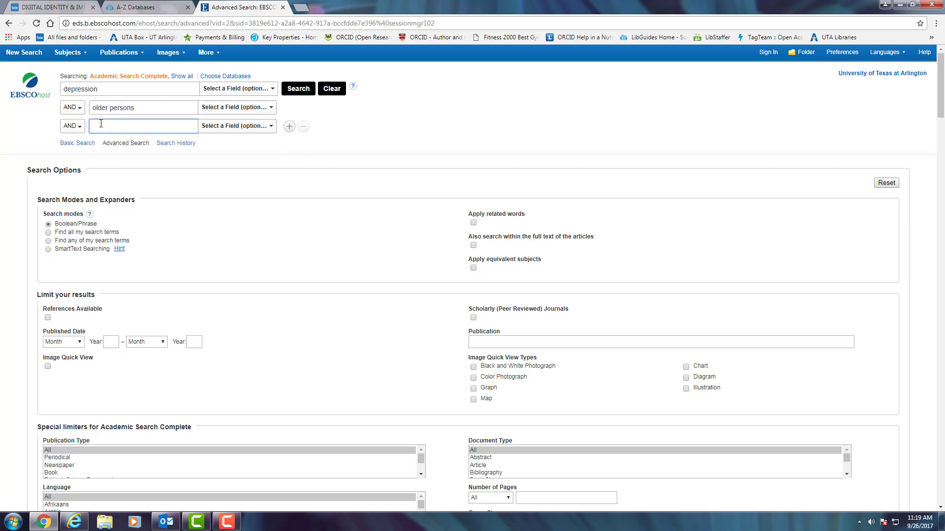
text(trea)
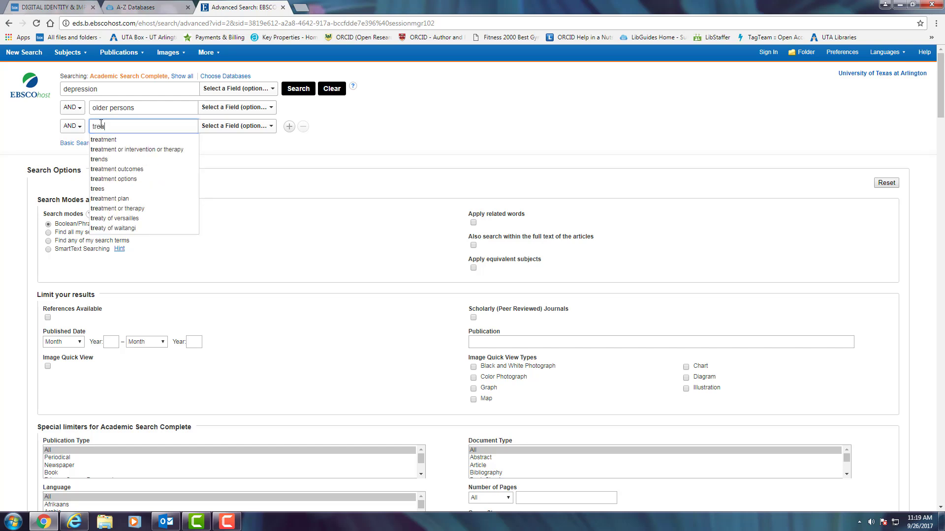
text(tment)
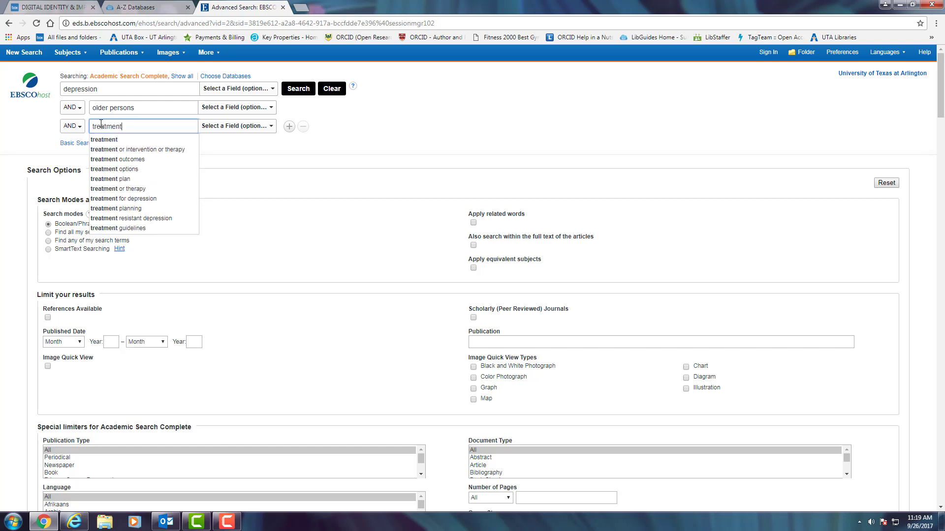
click(362, 127)
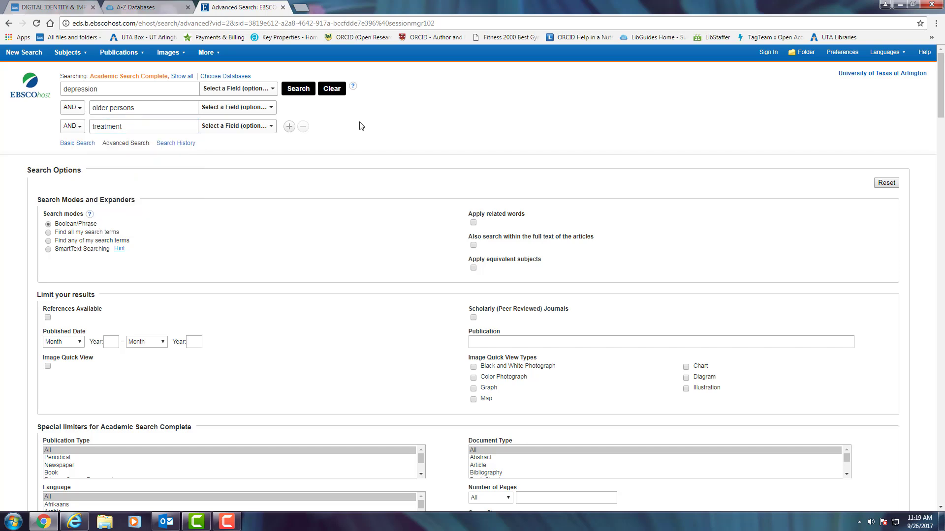
click(306, 90)
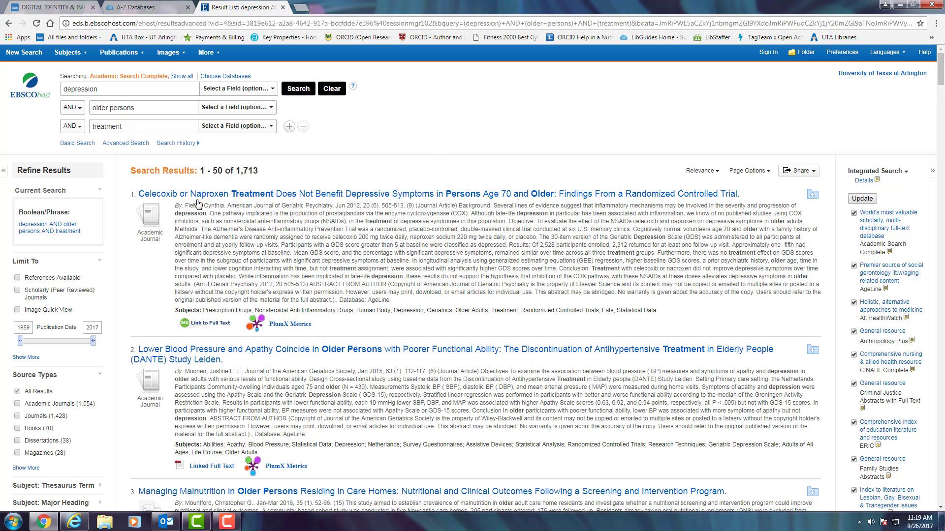
- Limit the results to scholarly (peer reviewed) journals with a publication date starting in 2007
click(17, 291)
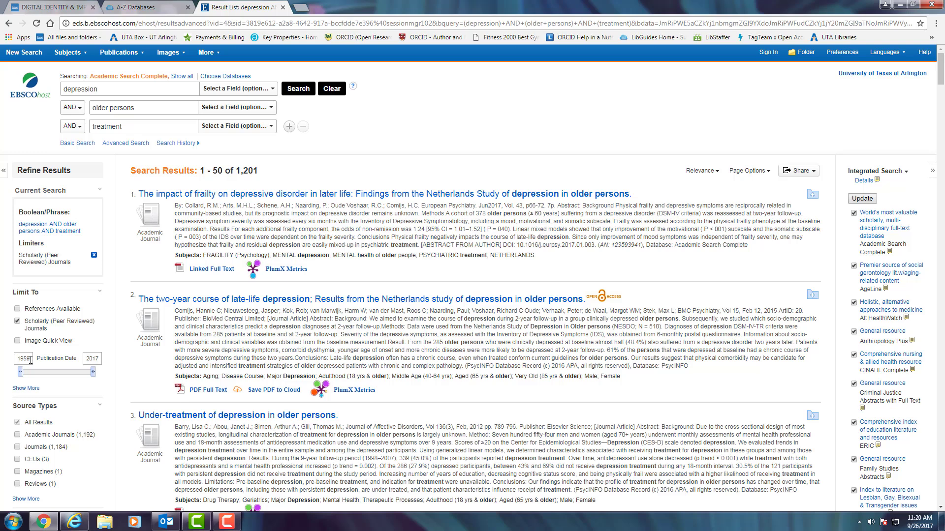
click(29, 360)
key(BackSpace)
key(BackSpace)
key(BackSpace)
key(BackSpace)
text(2007)
click(365, 118)
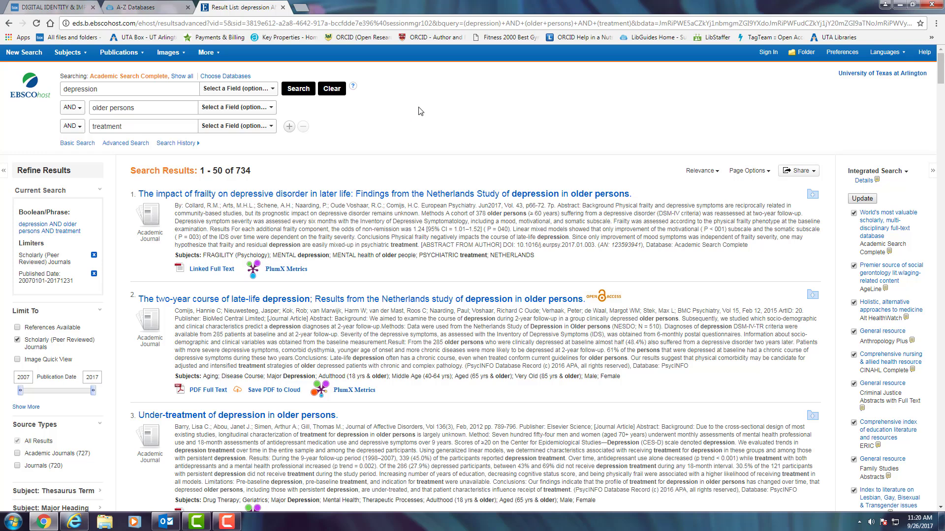
- Open the full list of major subject headings for the results and select depression and treatment
scroll(418, 110, down, 2)
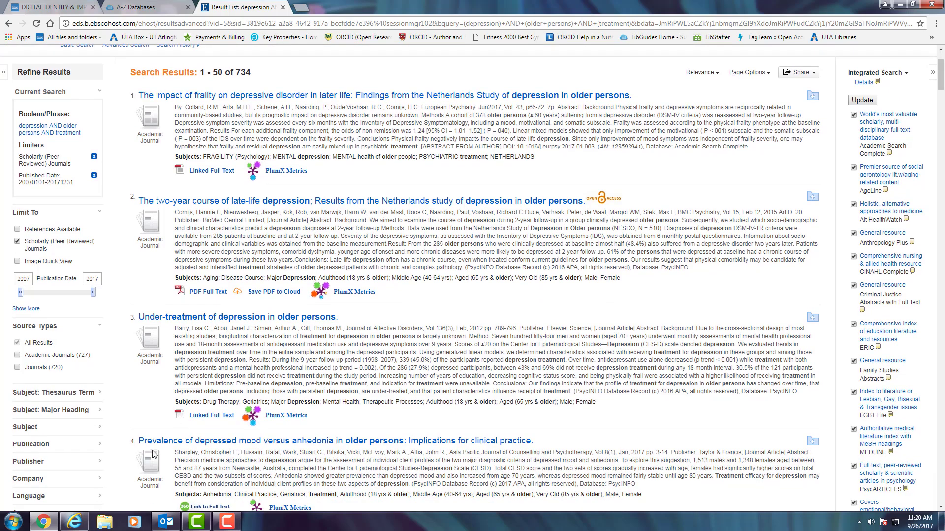
scroll(117, 444, up, 2)
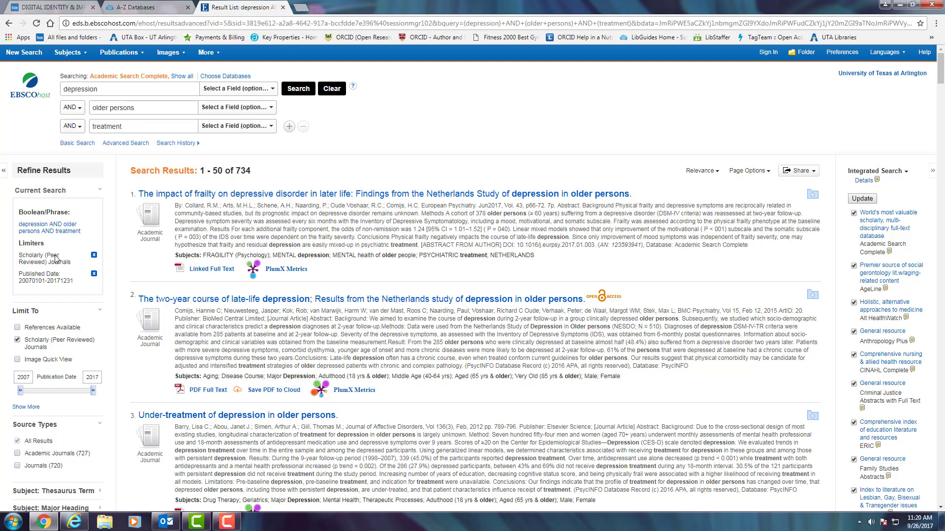
scroll(63, 335, down, 1)
scroll(63, 335, down, 1)
scroll(59, 400, down, 1)
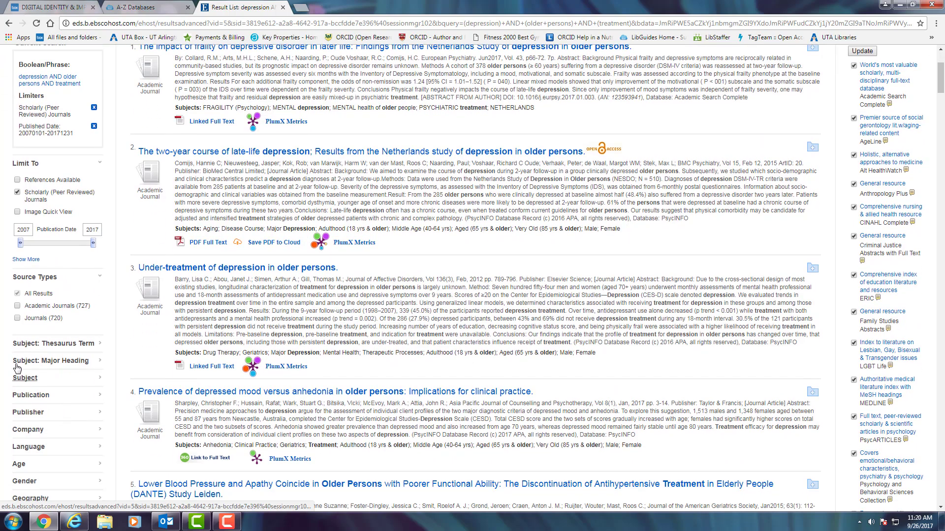
click(70, 364)
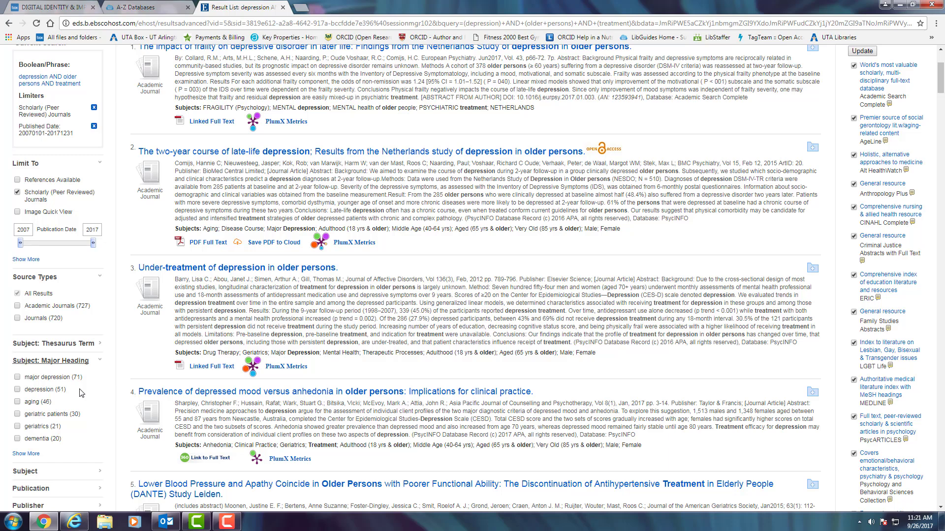
click(21, 453)
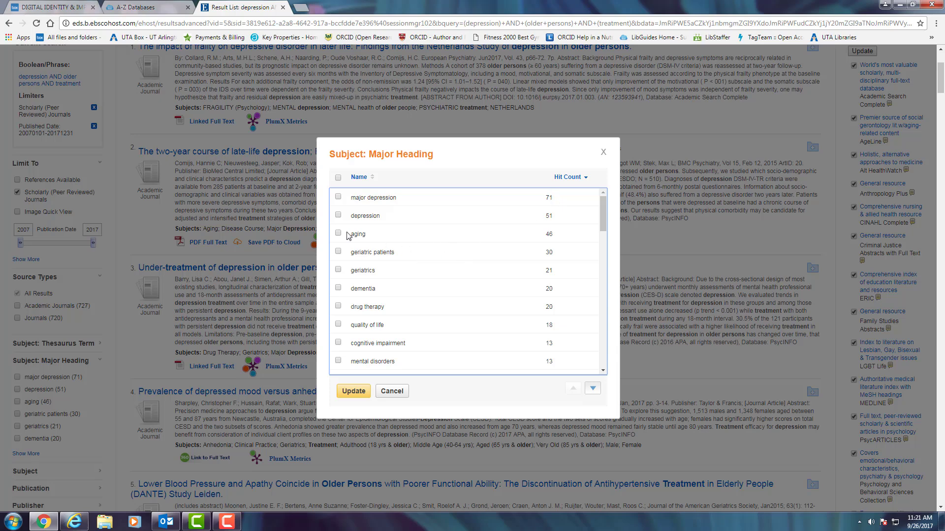
click(338, 216)
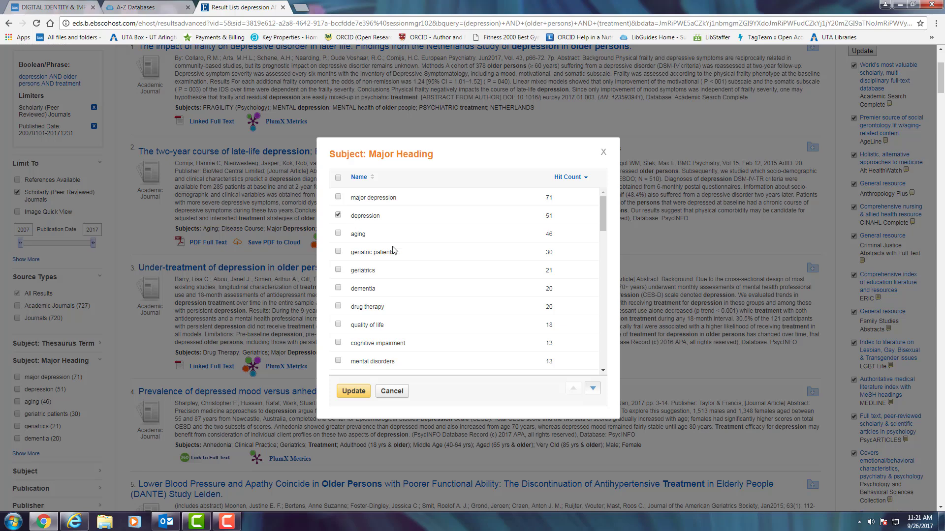
scroll(393, 251, down, 1)
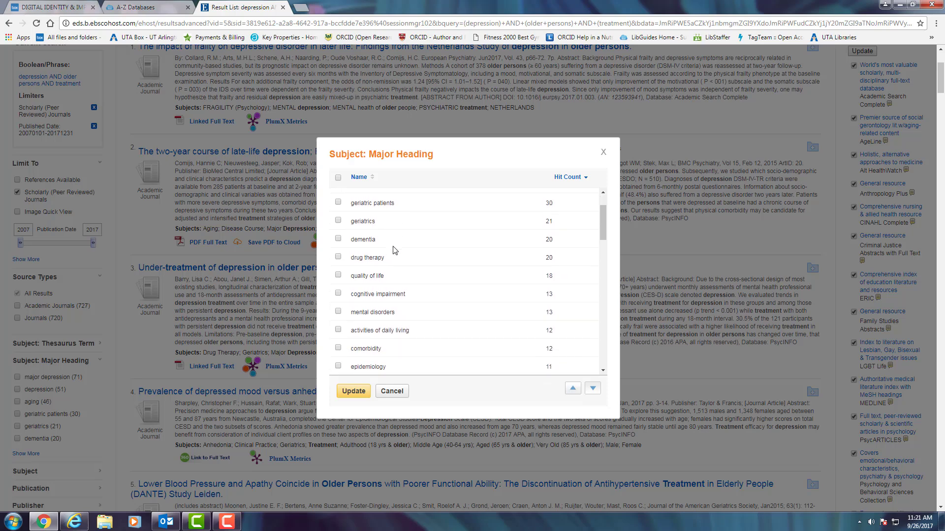
scroll(393, 251, down, 3)
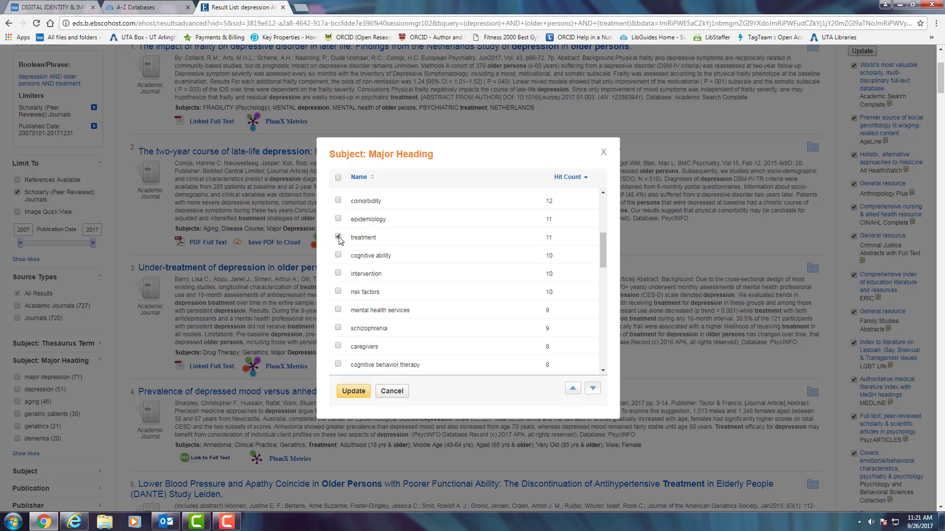
- Look through the remaining major headings, also select aging, and update the results with the chosen headings
scroll(455, 279, down, 2)
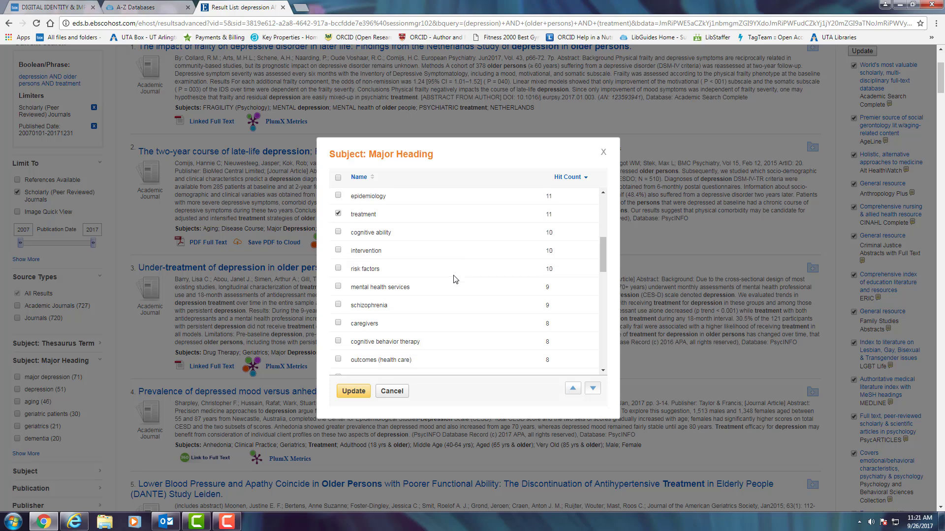
scroll(456, 279, down, 1)
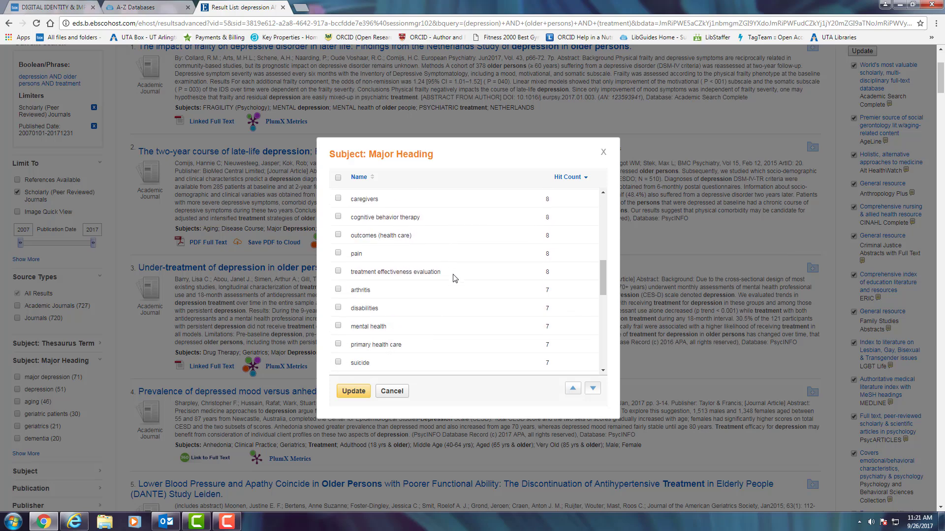
scroll(455, 278, down, 3)
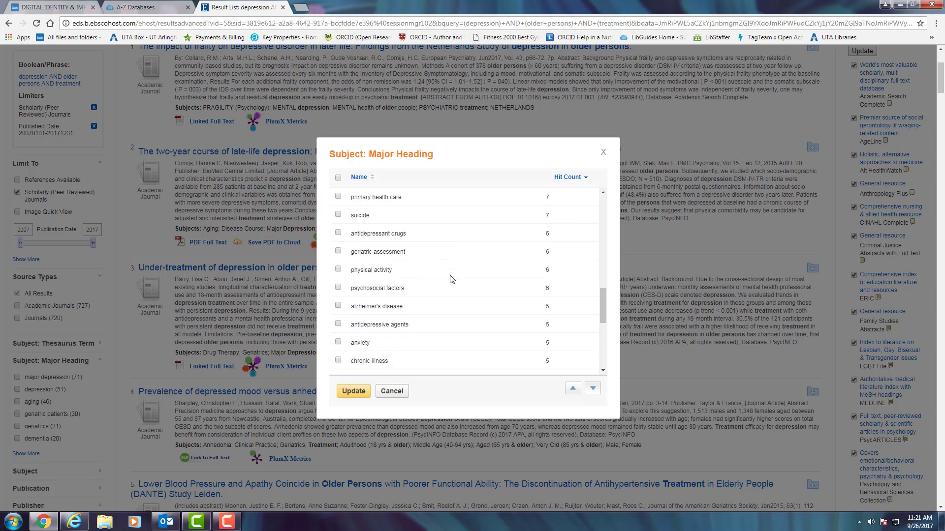
scroll(451, 279, down, 3)
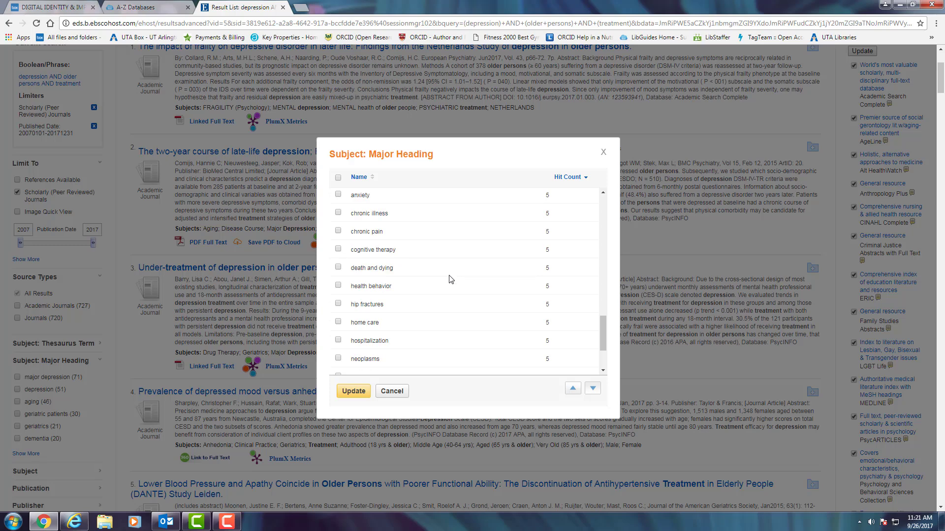
scroll(451, 279, down, 2)
scroll(448, 280, down, 1)
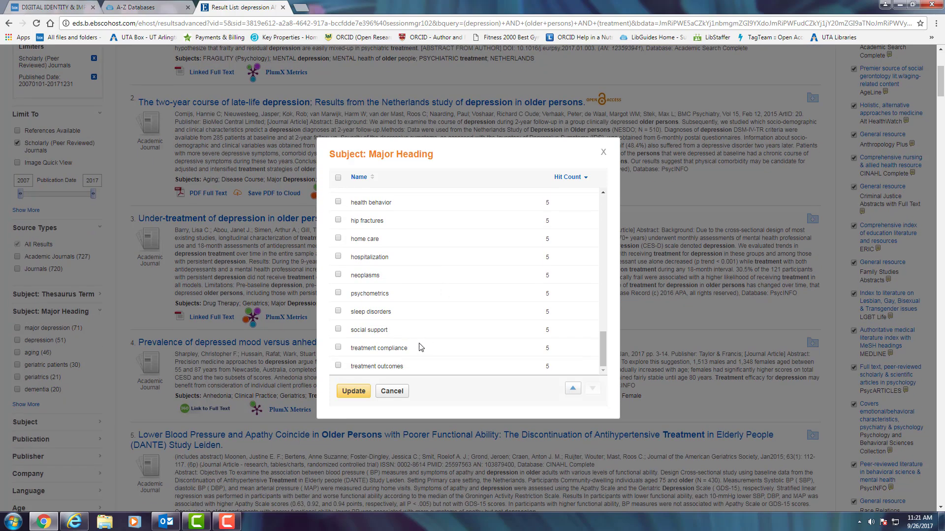
scroll(422, 329, up, 2)
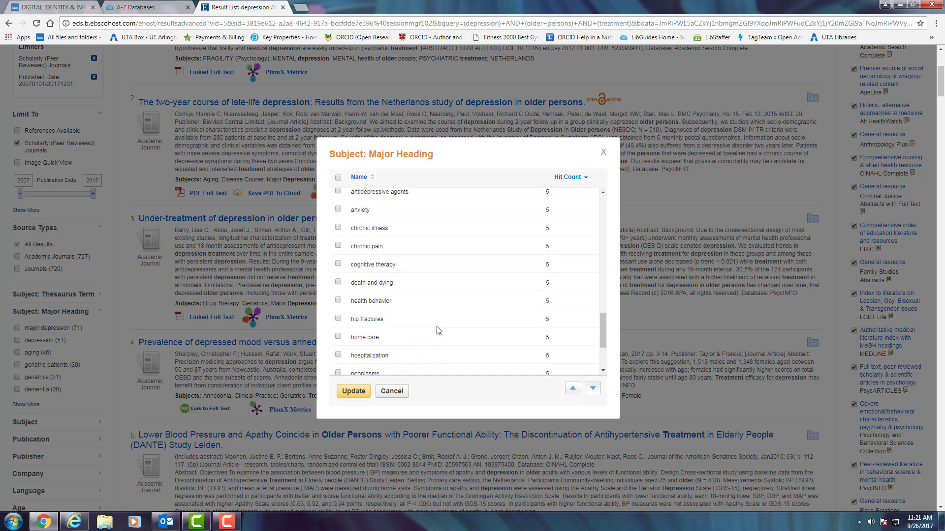
scroll(437, 327, up, 1)
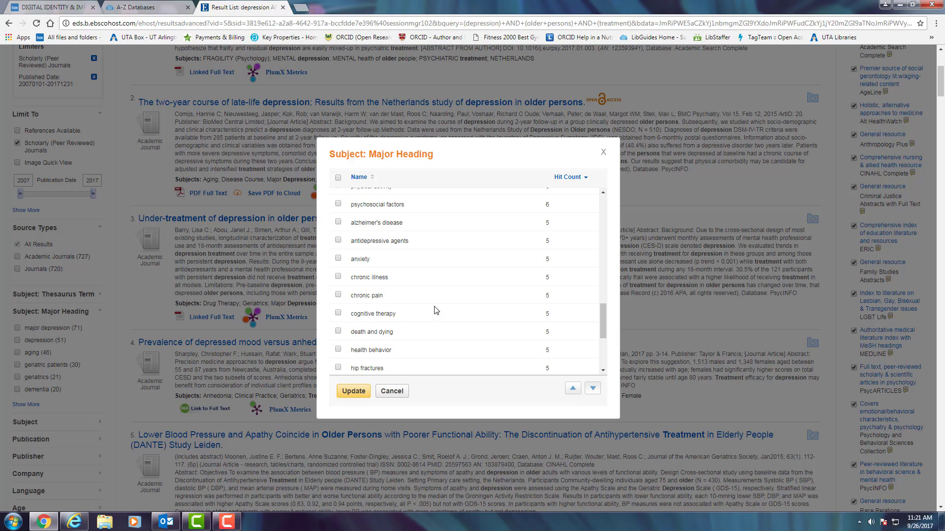
scroll(435, 313, up, 2)
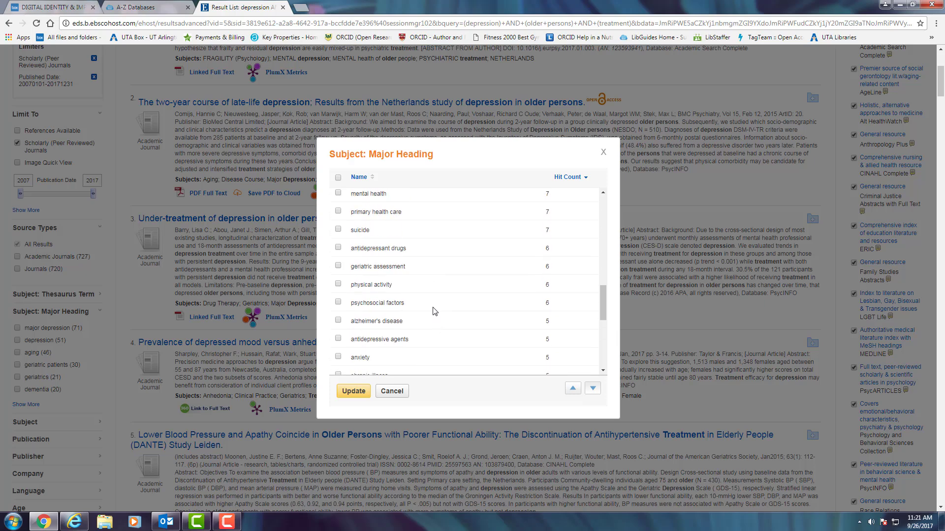
scroll(435, 311, up, 6)
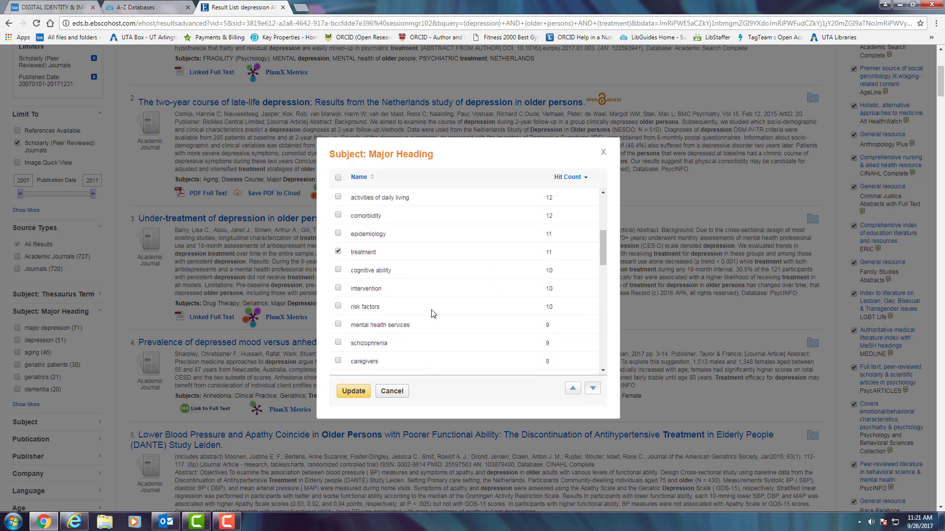
scroll(433, 314, up, 2)
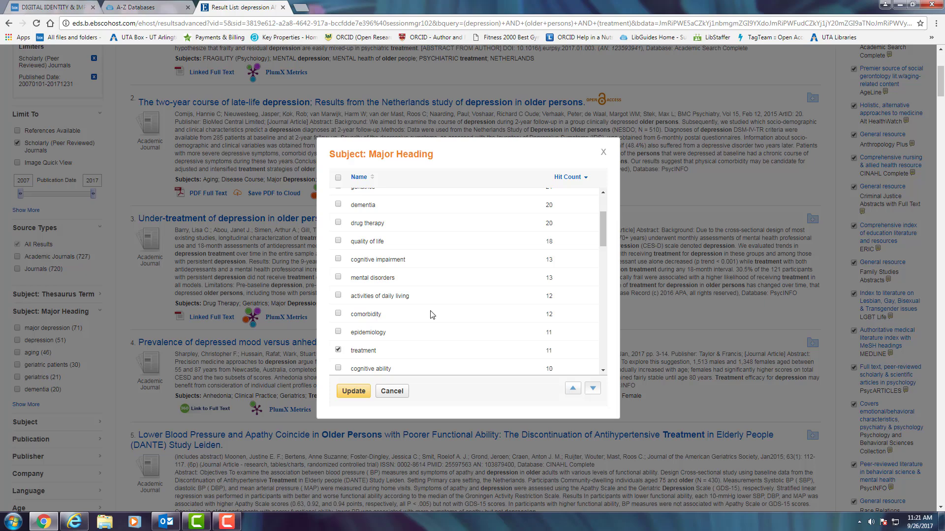
scroll(432, 314, up, 1)
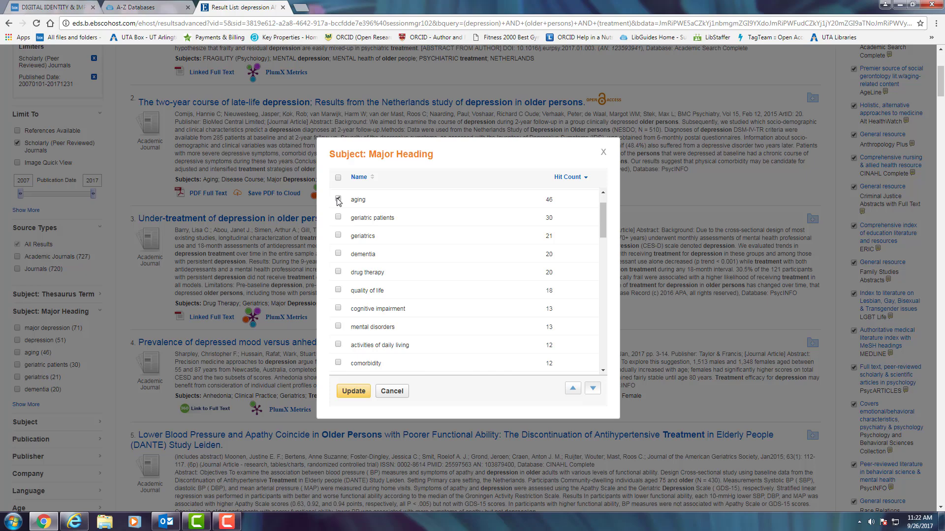
click(348, 395)
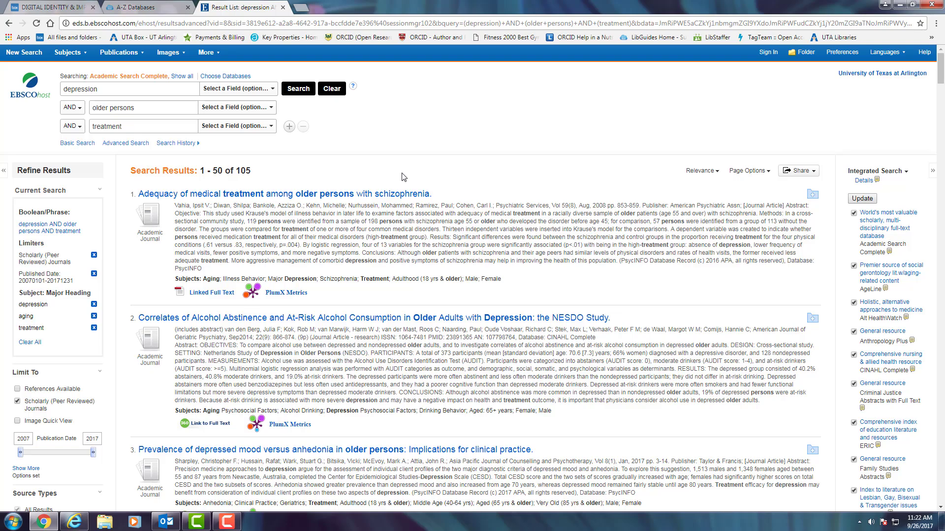
- Add a fourth search row below the treatment term in the advanced search form
scroll(405, 172, down, 5)
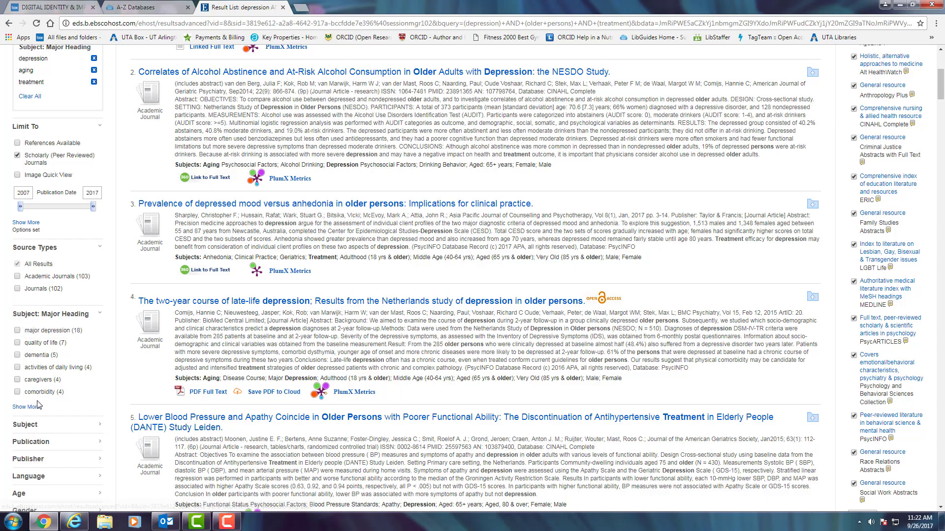
scroll(706, 173, up, 2)
scroll(706, 173, up, 2)
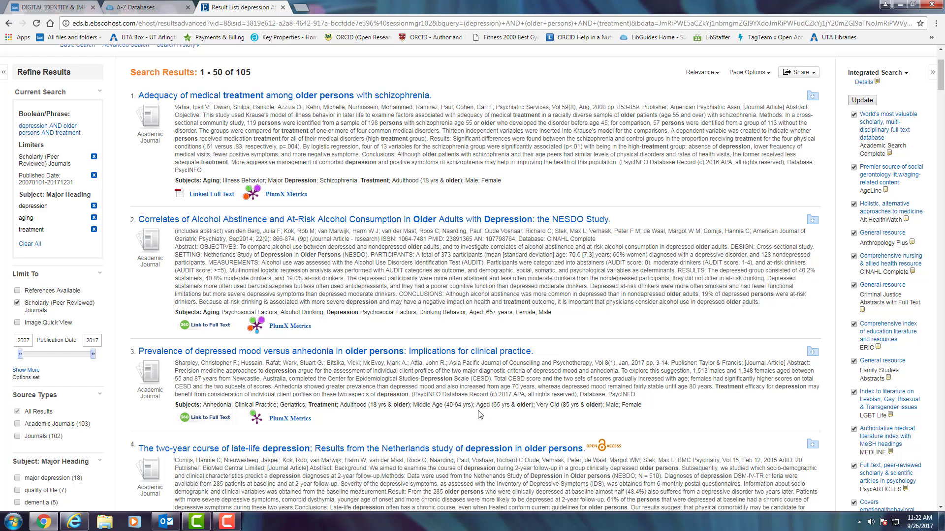
scroll(479, 415, up, 2)
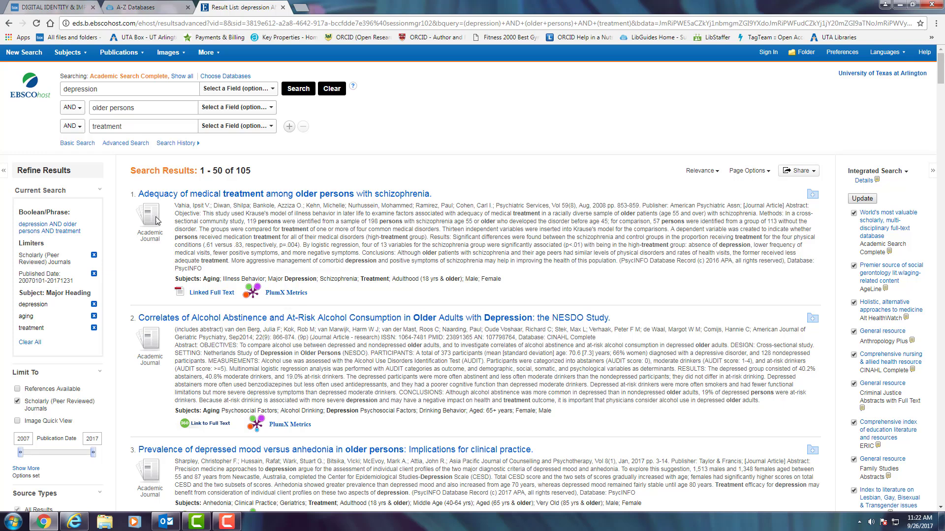
click(289, 128)
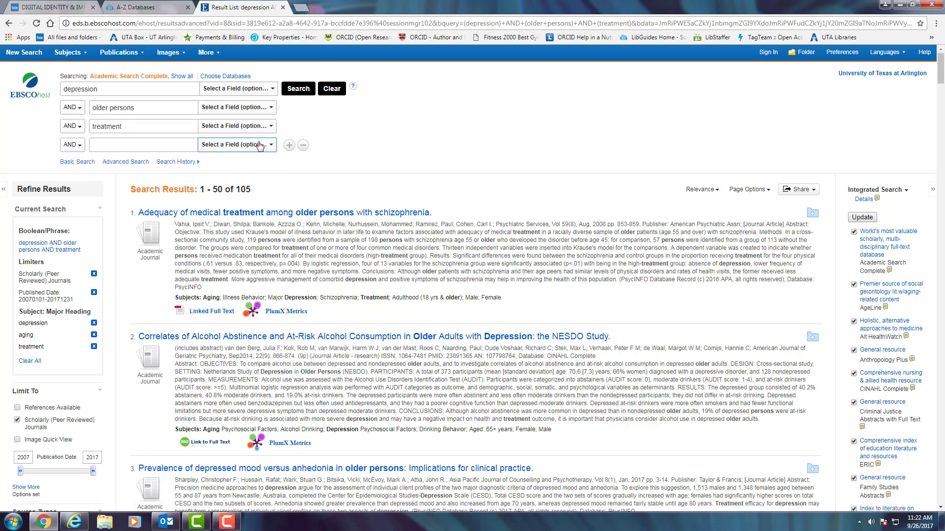
- Exclude schizophrenia with the NOT operator in the fourth search row and rerun the search
click(73, 147)
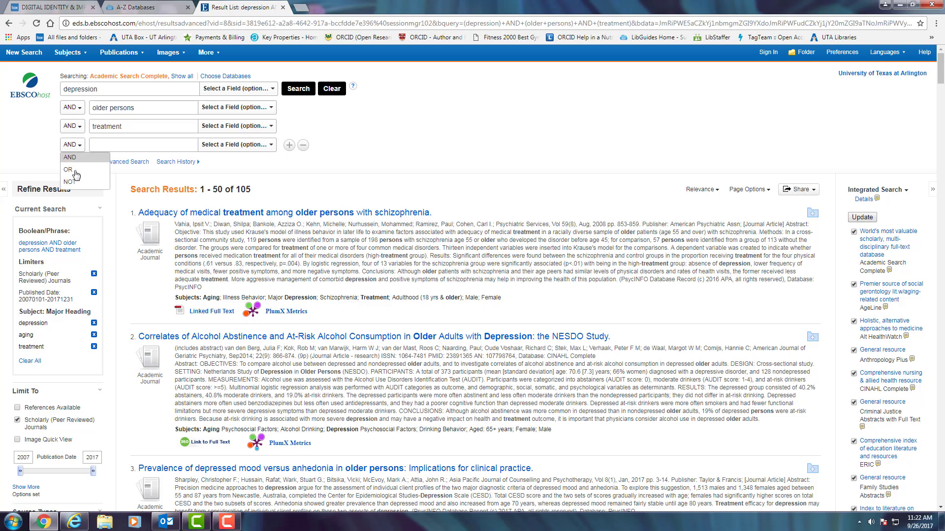
click(71, 182)
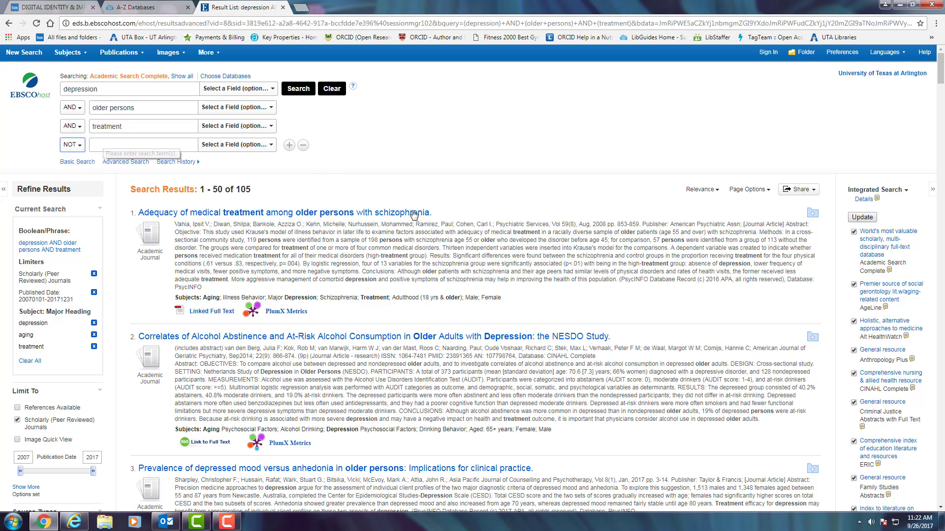
click(126, 140)
text(s)
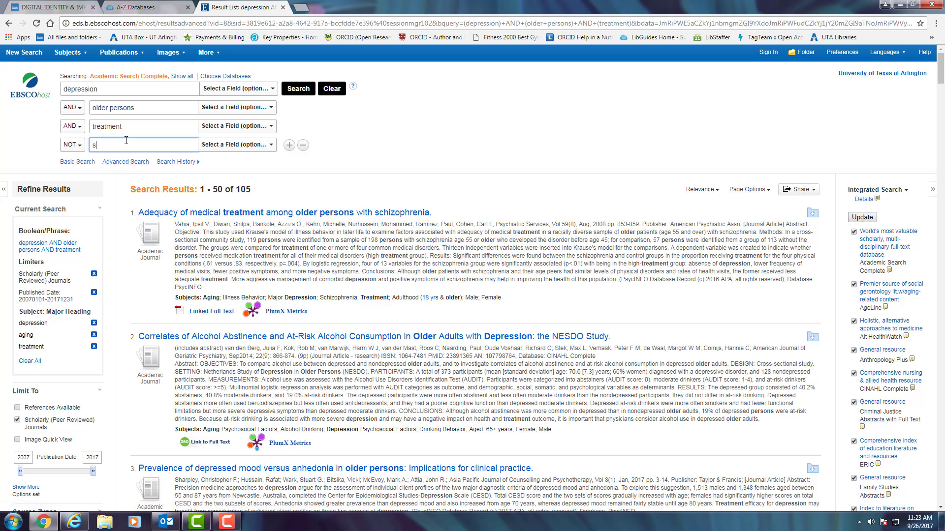
text(ch)
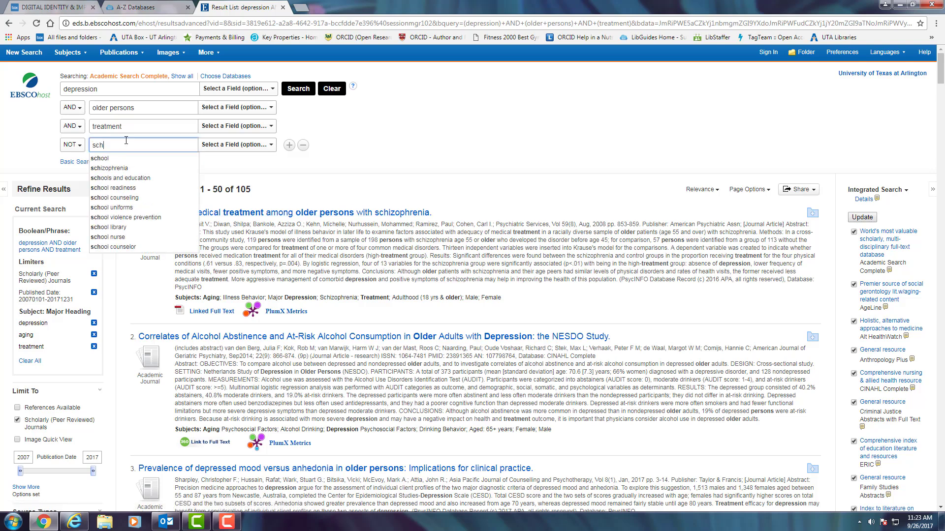
text(izop)
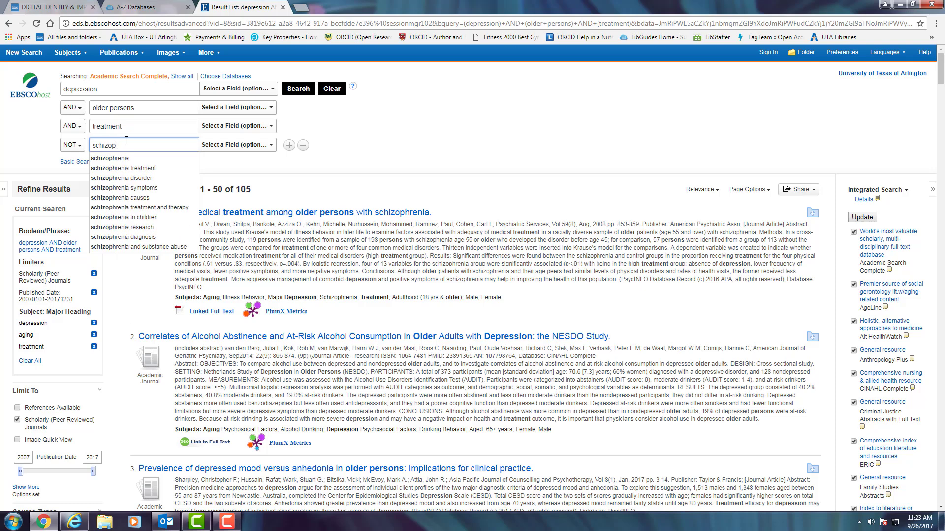
text(hrenia)
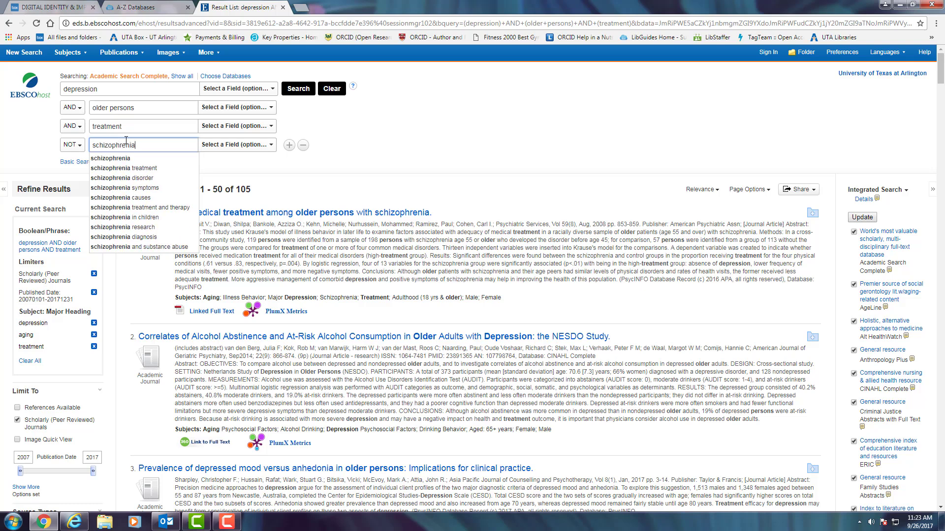
click(479, 142)
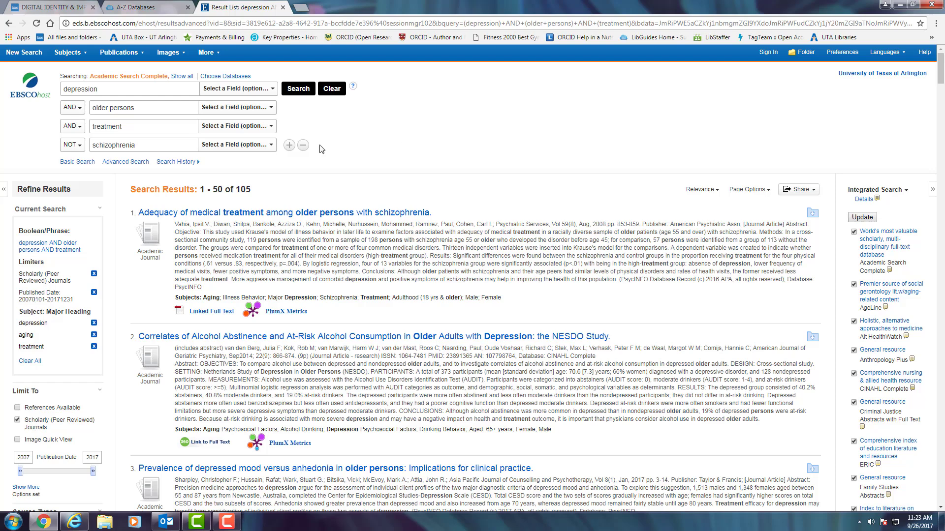
click(291, 90)
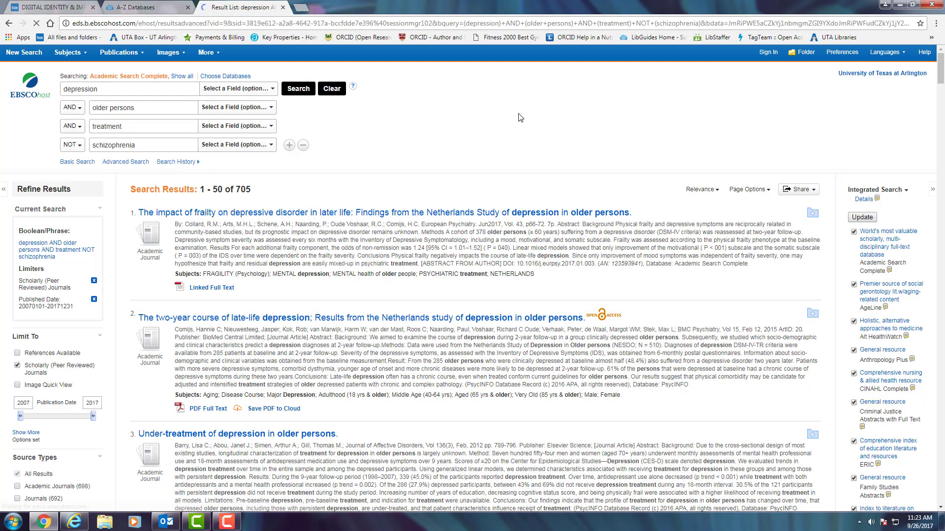
- Open the full list of major subject headings, select depression, aging and treatment, and update the results
scroll(147, 197, down, 4)
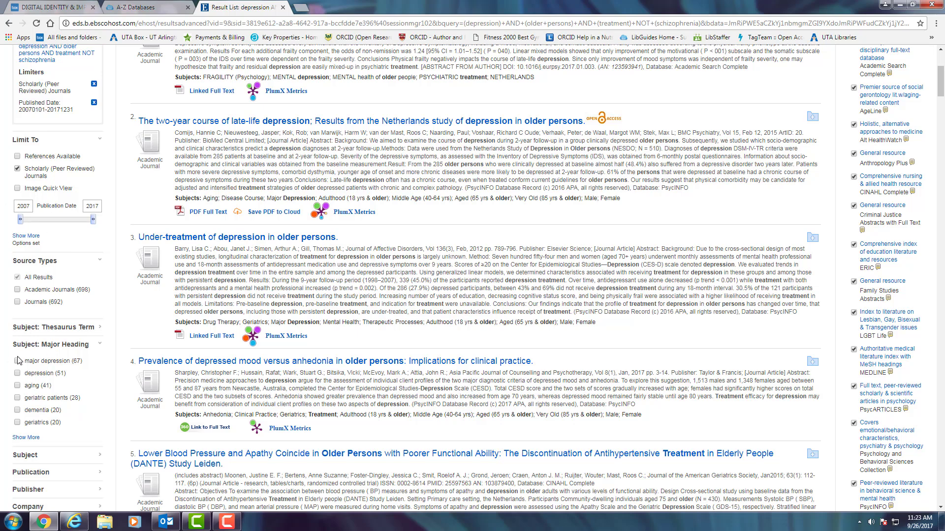
click(28, 438)
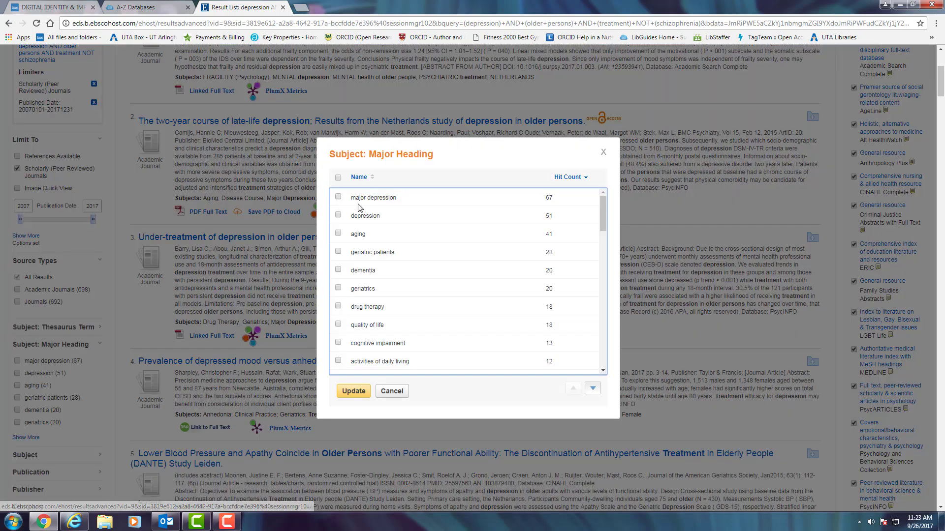
click(338, 215)
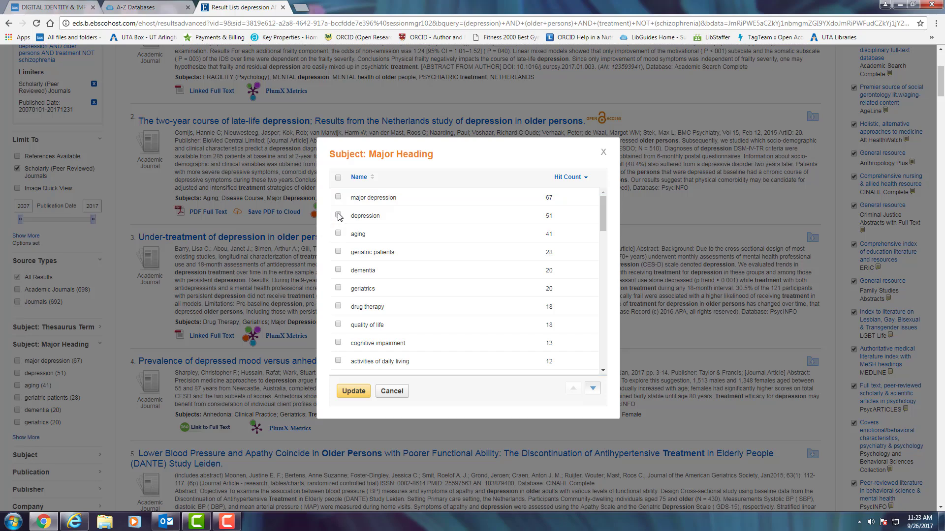
click(338, 234)
scroll(441, 265, down, 5)
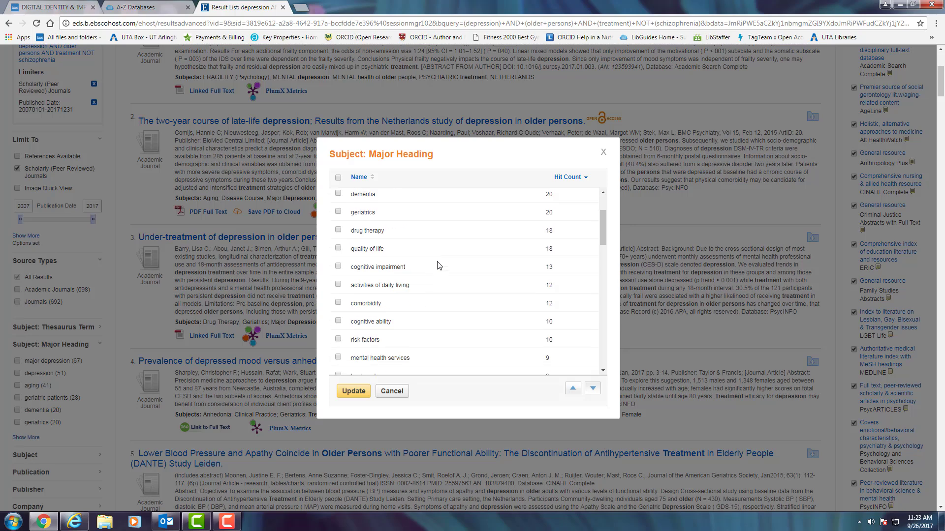
scroll(435, 267, down, 1)
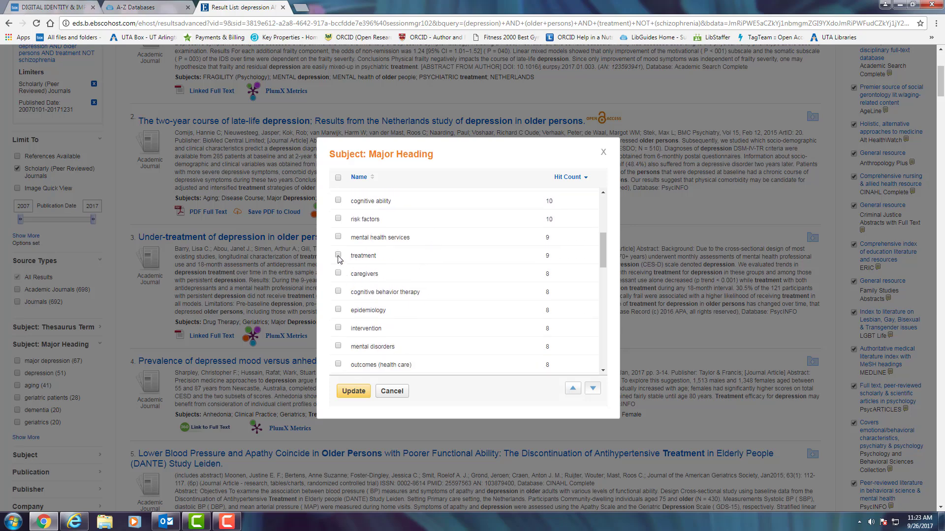
click(338, 256)
click(353, 391)
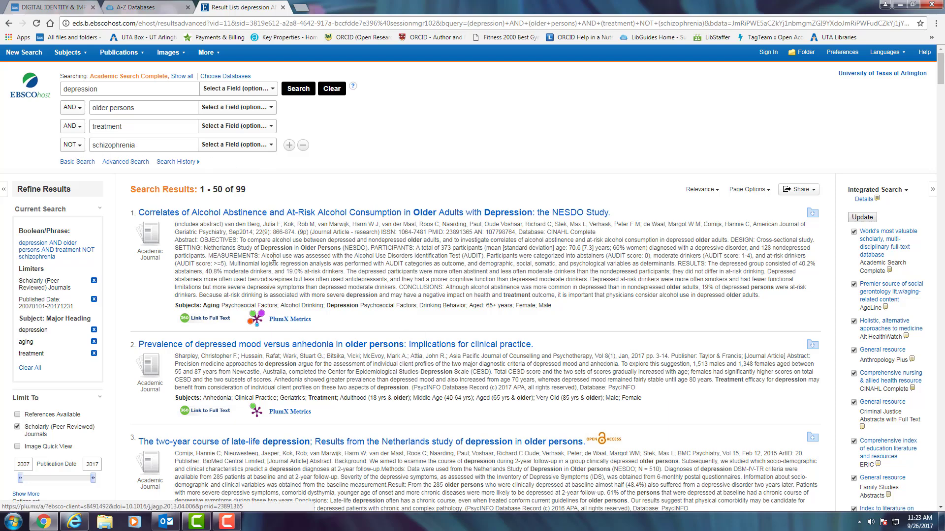
scroll(443, 324, down, 4)
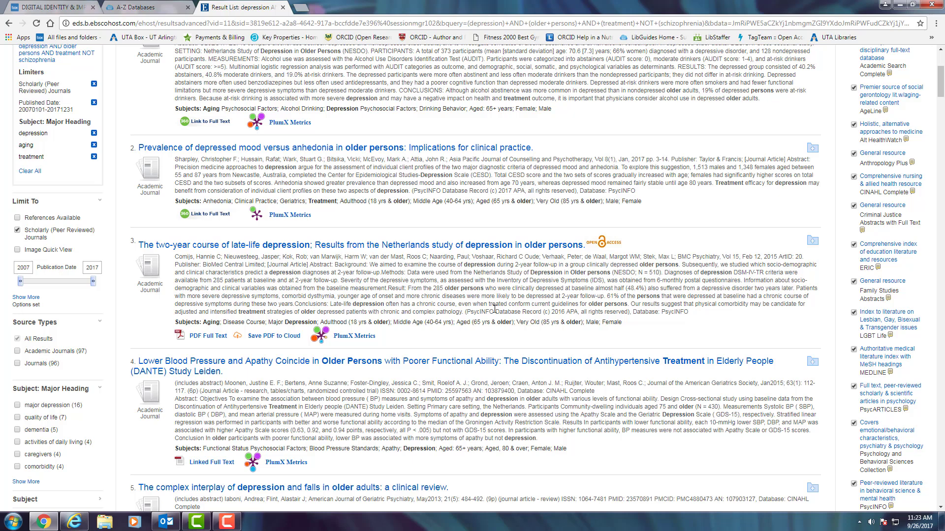
scroll(495, 308, up, 2)
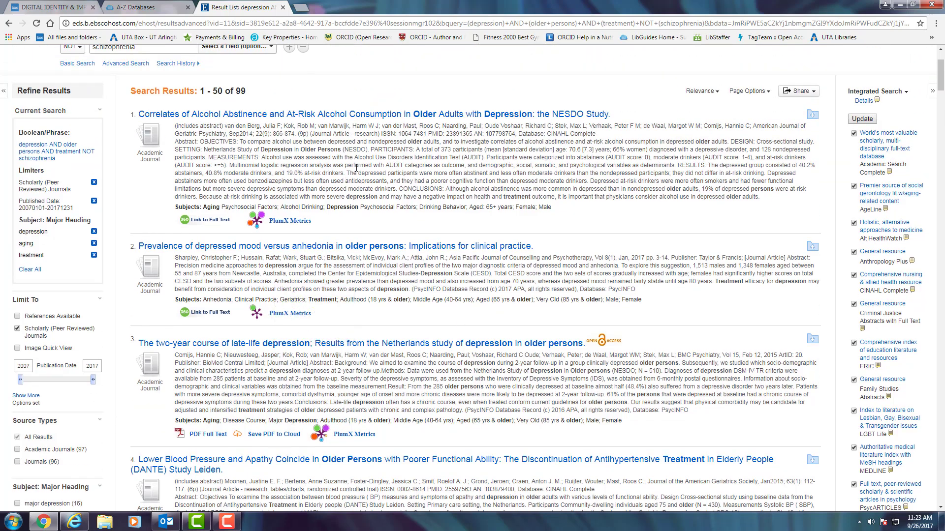
scroll(383, 99, up, 1)
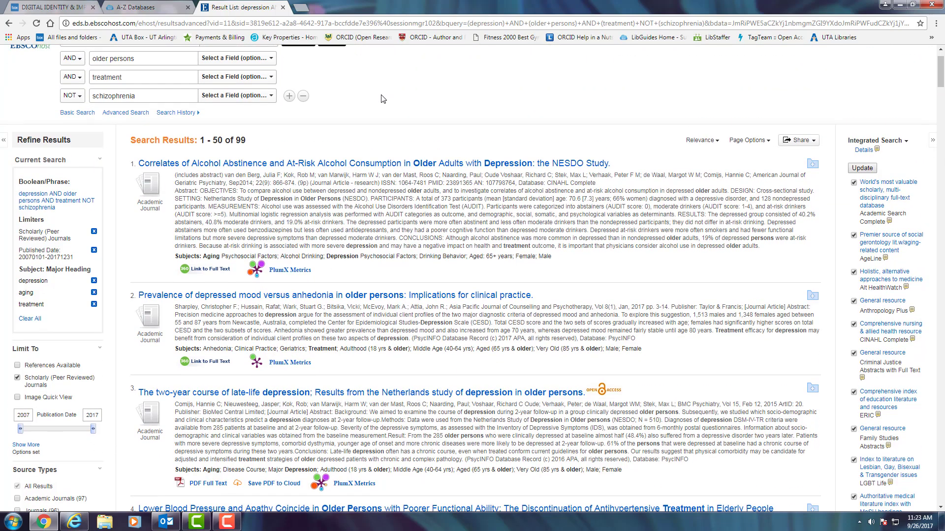